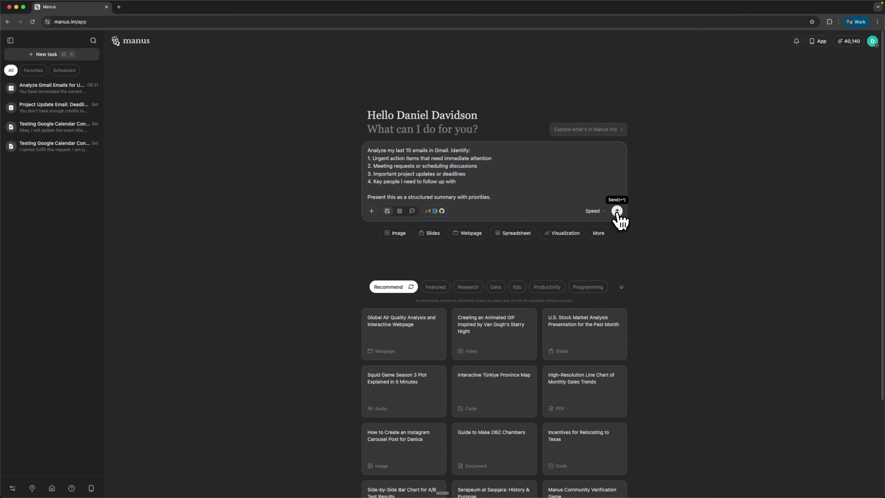
- Submit the prompt asking Manus to analyze the last 15 Gmail emails by priority
{"action": "left_click", "coordinate": [616, 211]}
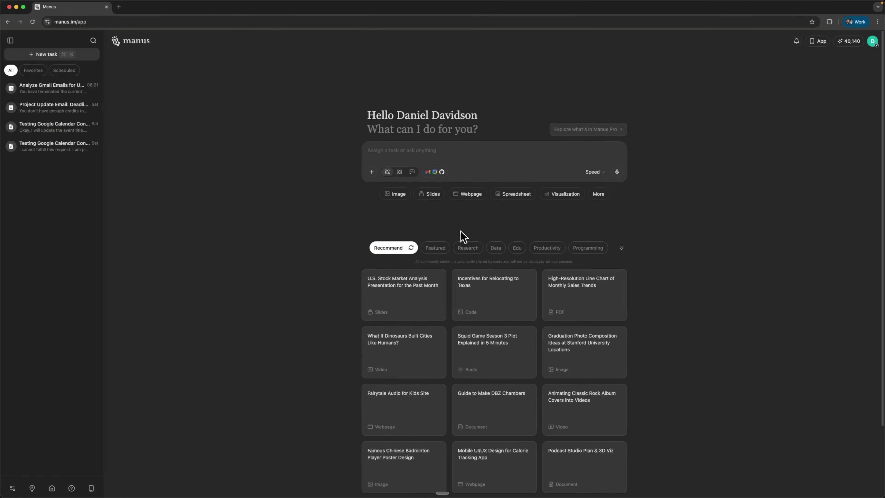
- Open Manage connectors, then browse the Apps, Custom API and Custom MCP catalogues under Add connectors
{"action": "left_click", "coordinate": [433, 172]}
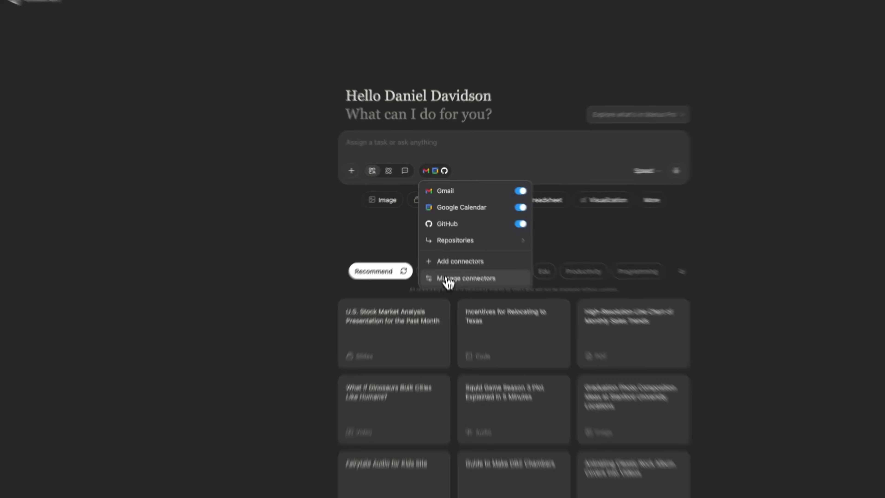
{"action": "left_click", "coordinate": [447, 279]}
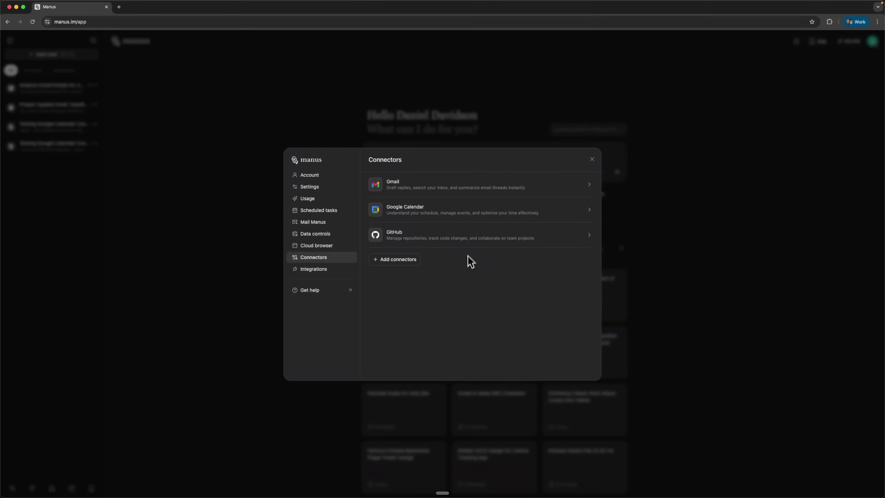
{"action": "left_click", "coordinate": [400, 265]}
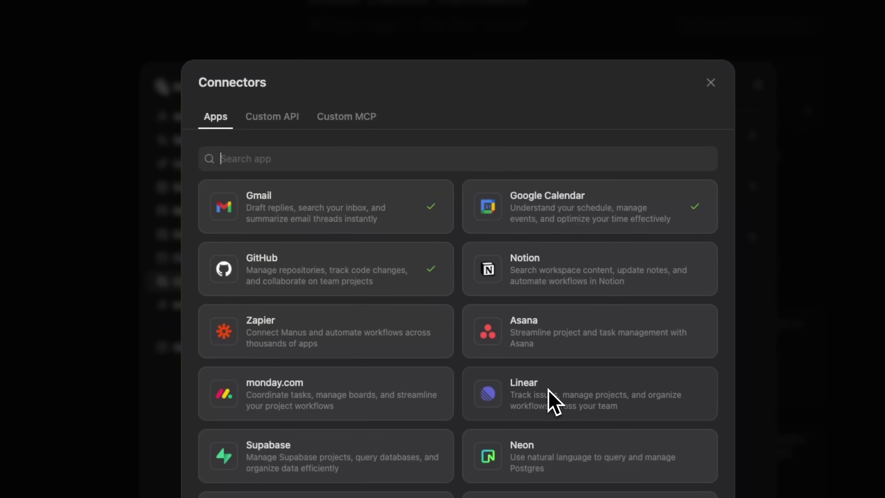
{"action": "scroll", "coordinate": [553, 401], "scroll_direction": "down", "scroll_amount": 10}
{"action": "left_click", "coordinate": [284, 122]}
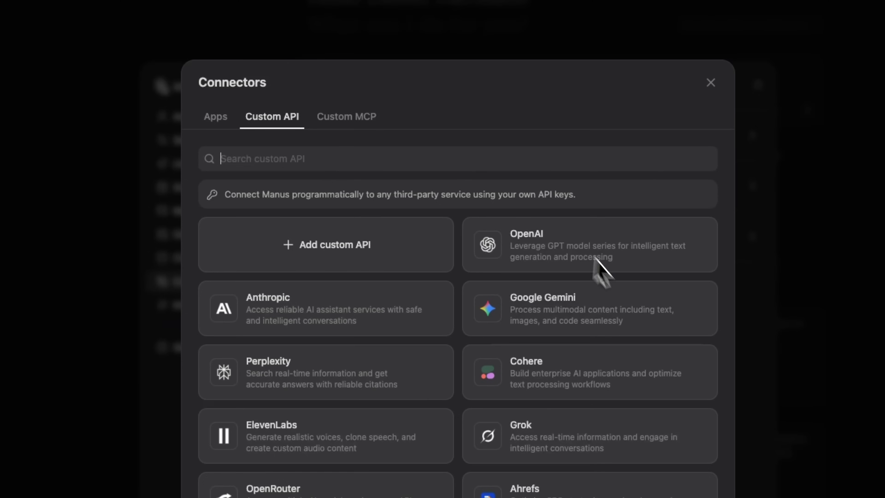
{"action": "scroll", "coordinate": [467, 377], "scroll_direction": "down", "scroll_amount": 3}
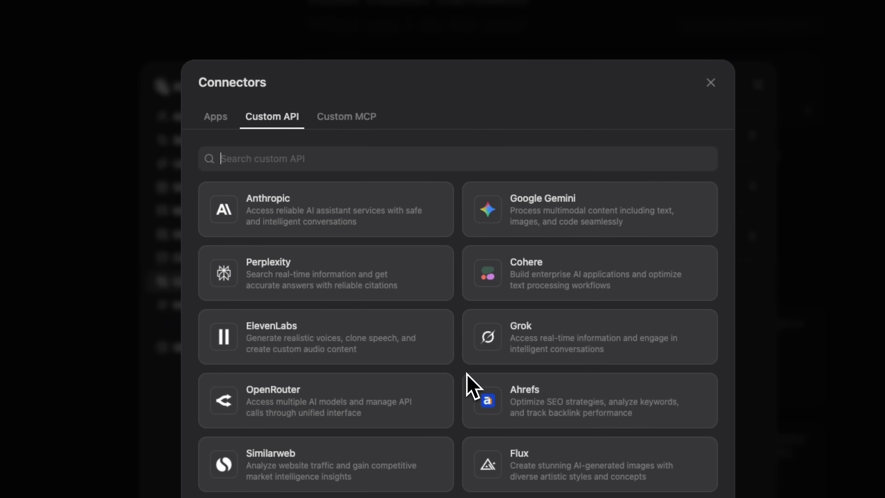
{"action": "scroll", "coordinate": [467, 376], "scroll_direction": "up", "scroll_amount": 3}
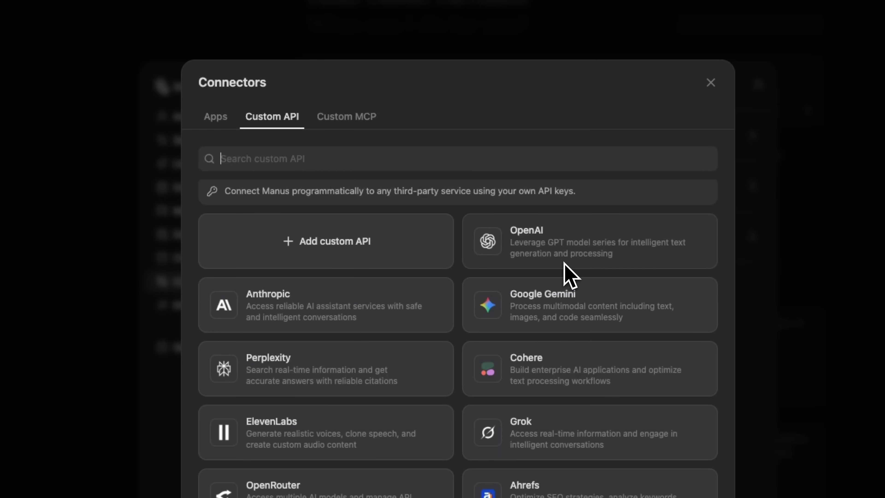
{"action": "scroll", "coordinate": [501, 404], "scroll_direction": "down", "scroll_amount": 10}
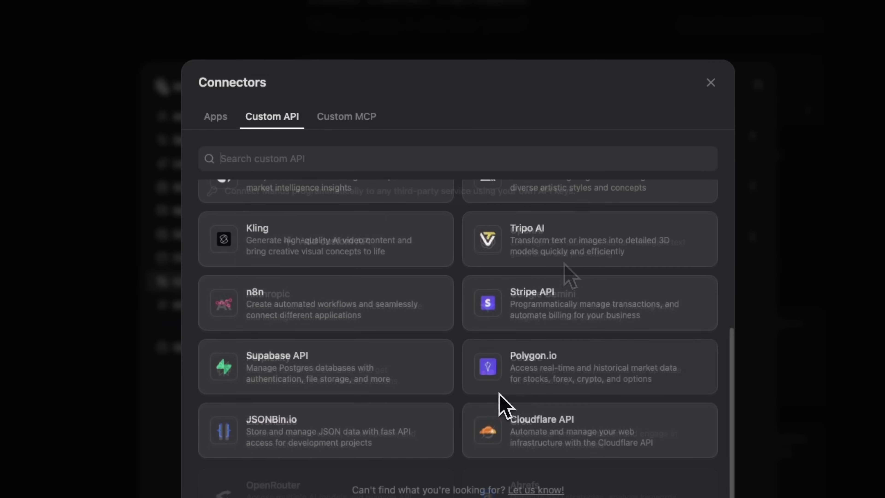
{"action": "left_click", "coordinate": [359, 122]}
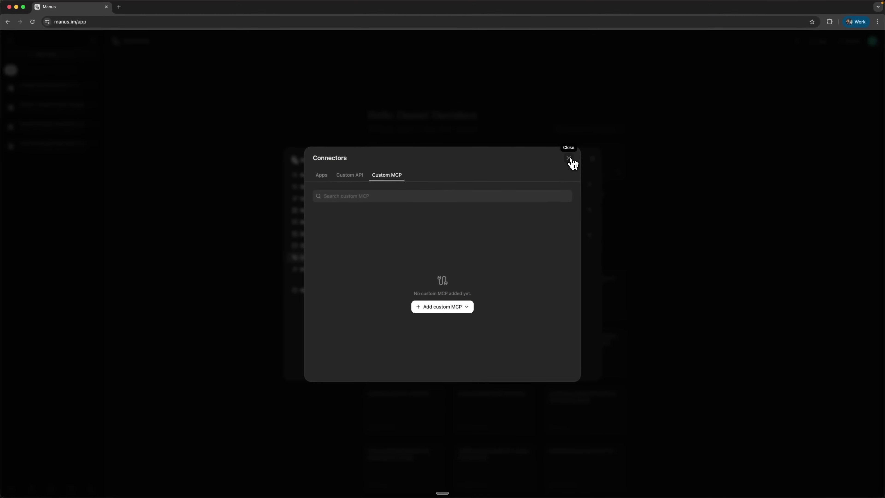
{"action": "left_click", "coordinate": [568, 159]}
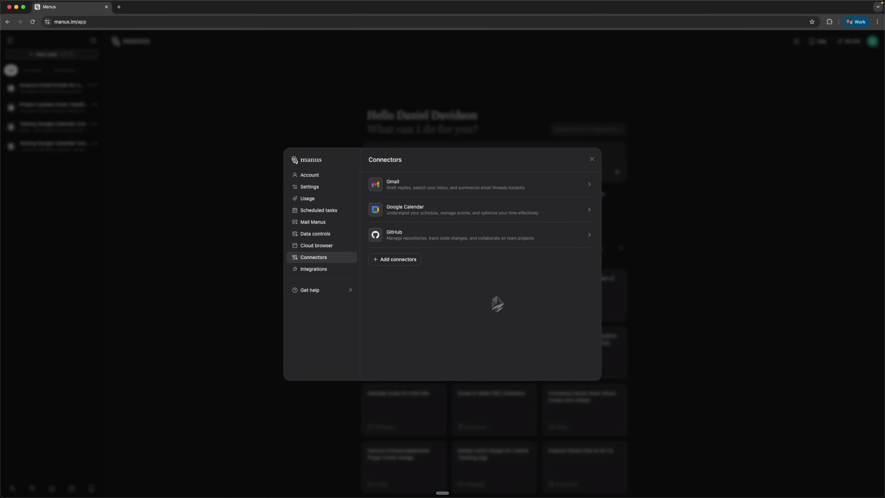
- Return home, check the connected apps, and paste the 15-email Gmail analysis prompt
{"action": "left_click", "coordinate": [592, 160]}
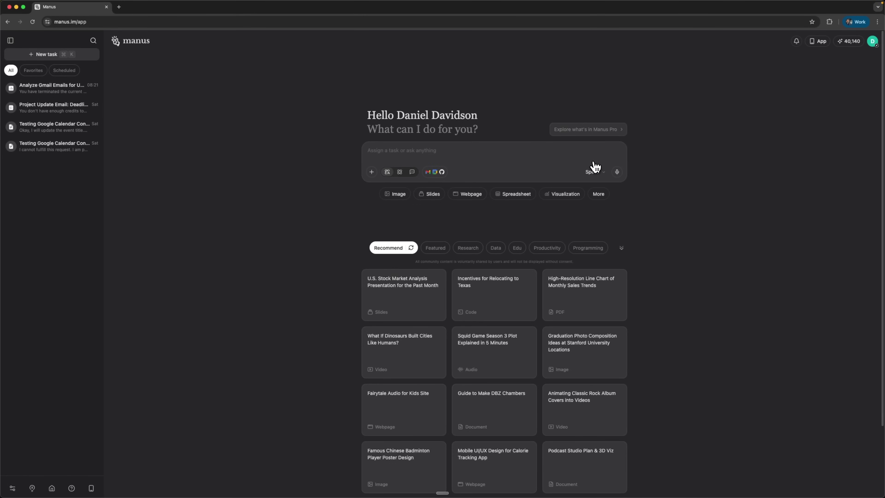
{"action": "left_click", "coordinate": [435, 172]}
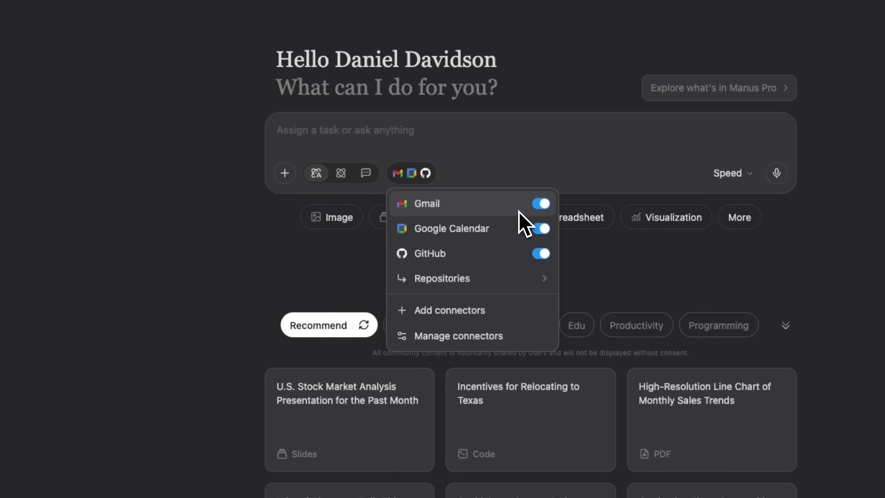
{"action": "key", "text": "Escape"}
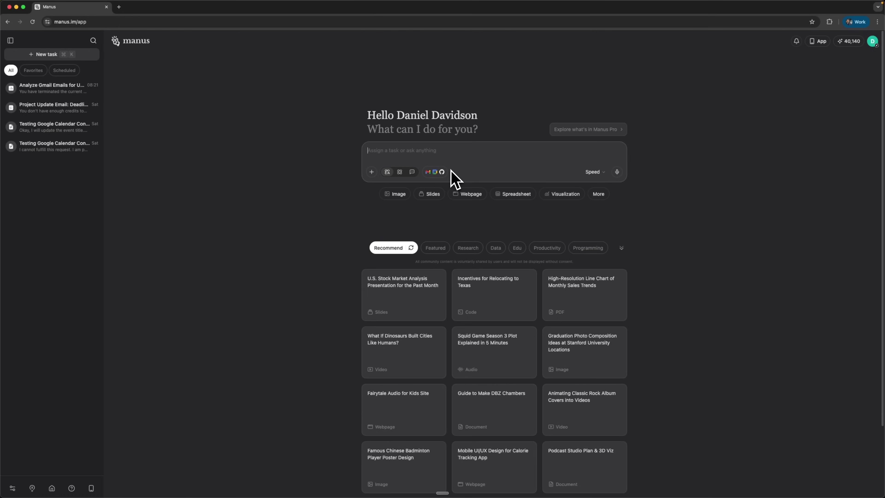
{"action": "type", "text": "Analyze my last 15 emails in Gmail. Identify: 1. Urgent action items that need immediate attention 2. Meeting requests or scheduling discussions 3. Important project updates or deadlines 4. Key people I need to follow up with  Present this as a structured summary with priorities."}
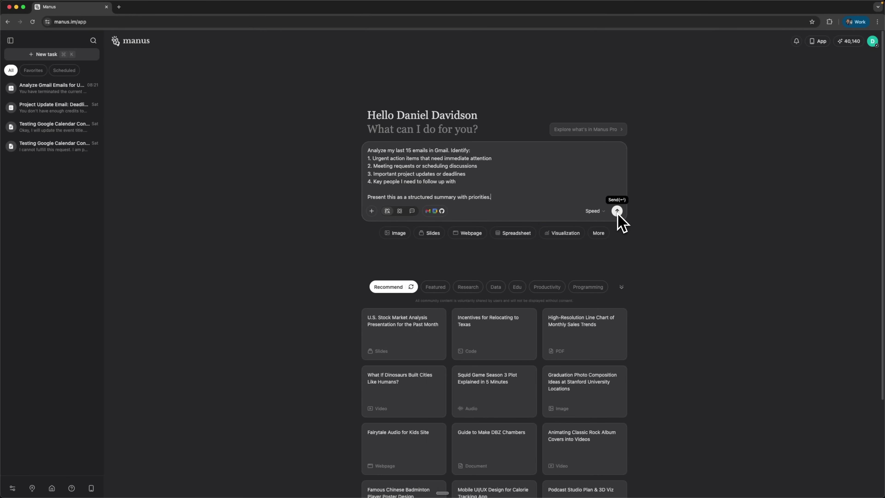
{"action": "left_click", "coordinate": [436, 211]}
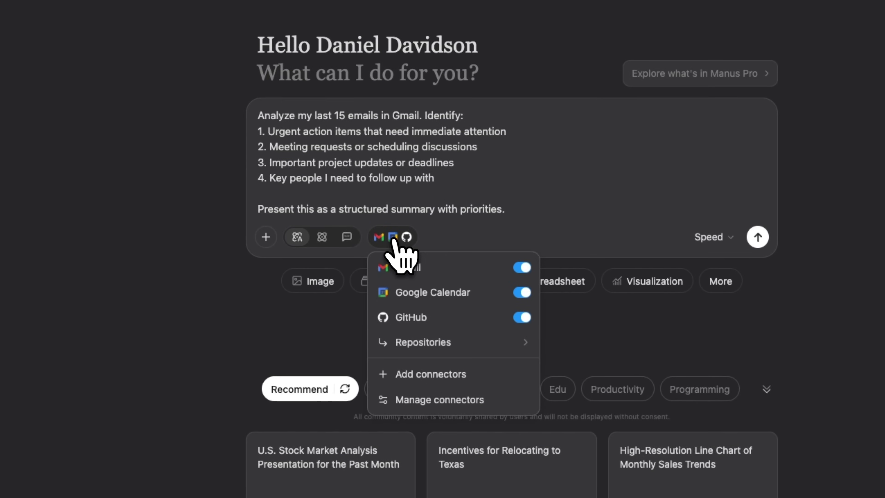
{"action": "left_click", "coordinate": [418, 268]}
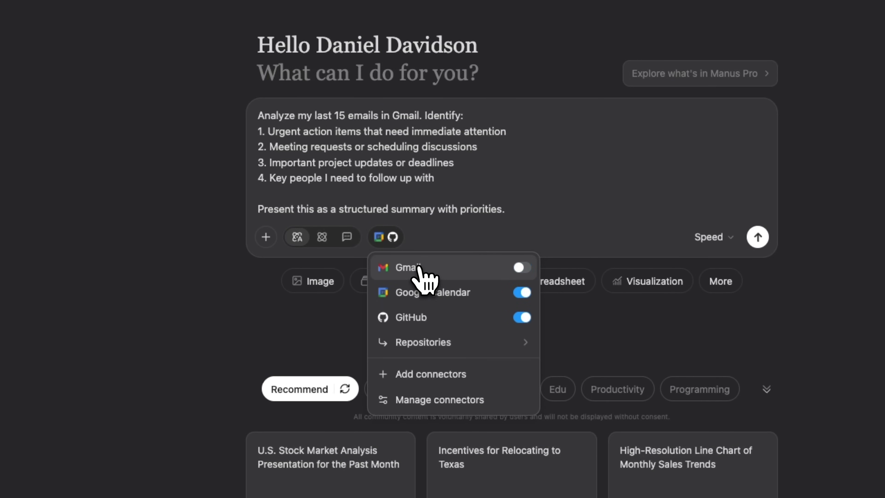
{"action": "left_click", "coordinate": [418, 268]}
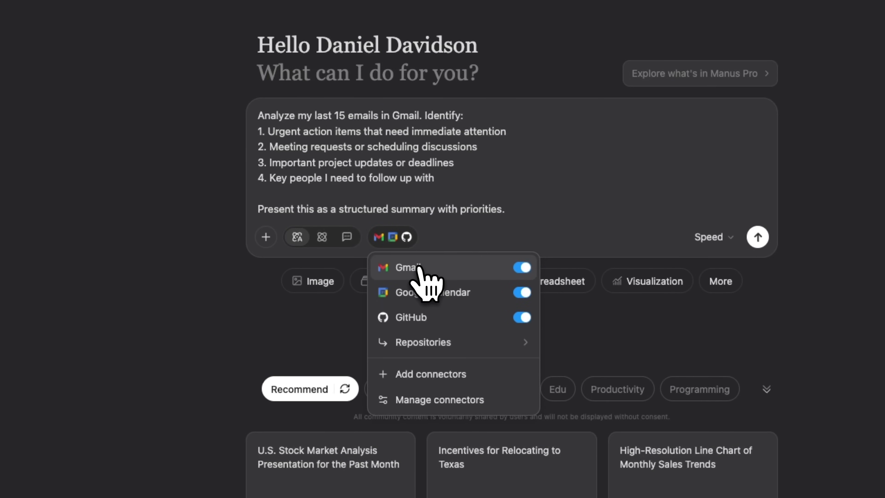
{"action": "left_click", "coordinate": [427, 399]}
{"action": "left_click", "coordinate": [432, 183]}
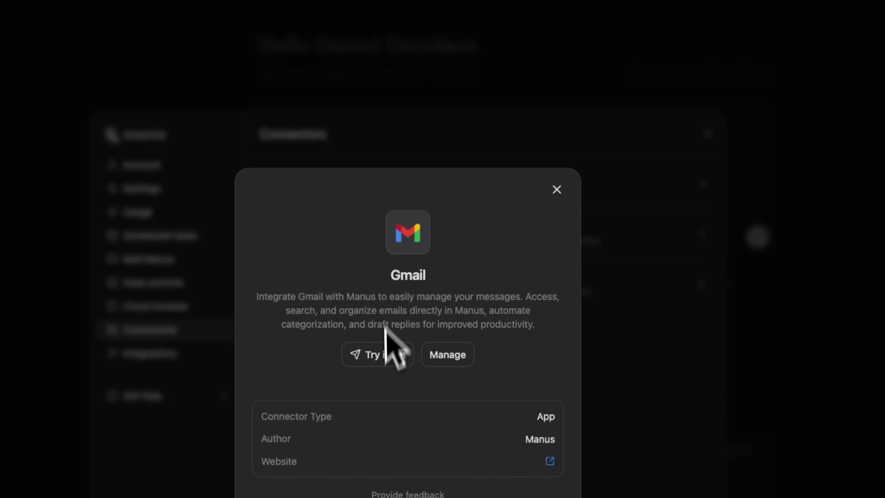
{"action": "left_click", "coordinate": [449, 359]}
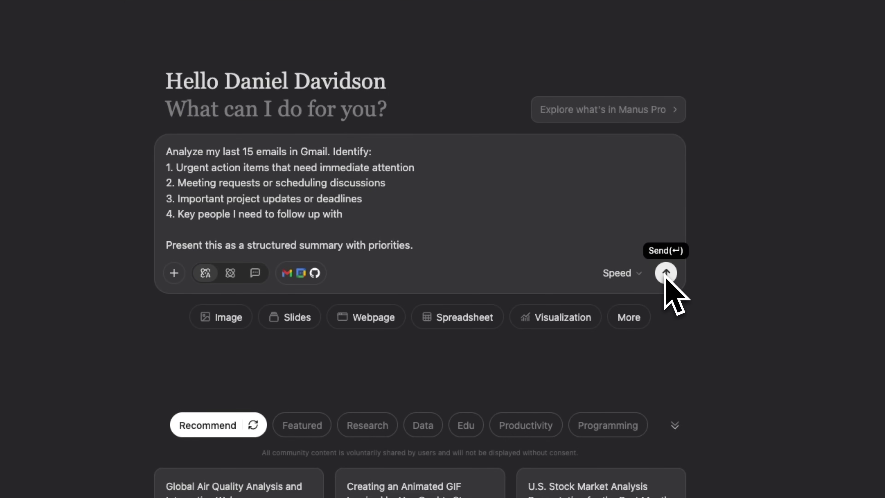
{"action": "left_click", "coordinate": [632, 274]}
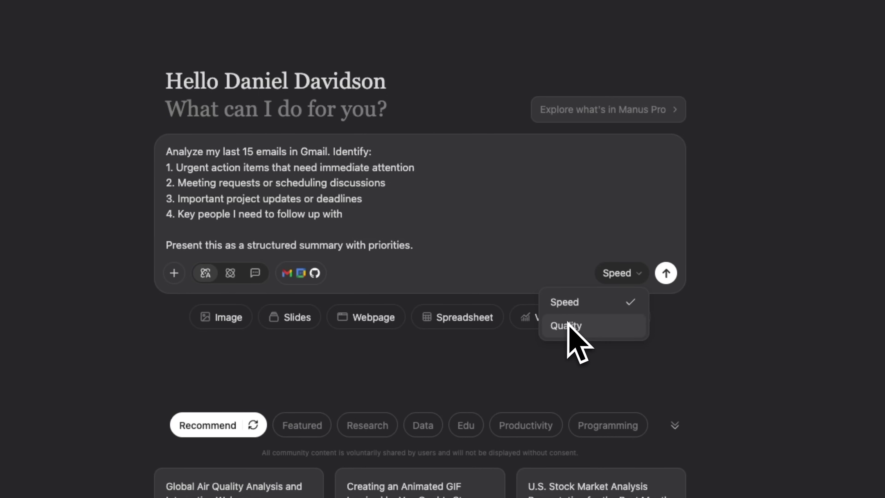
{"action": "left_click", "coordinate": [414, 246]}
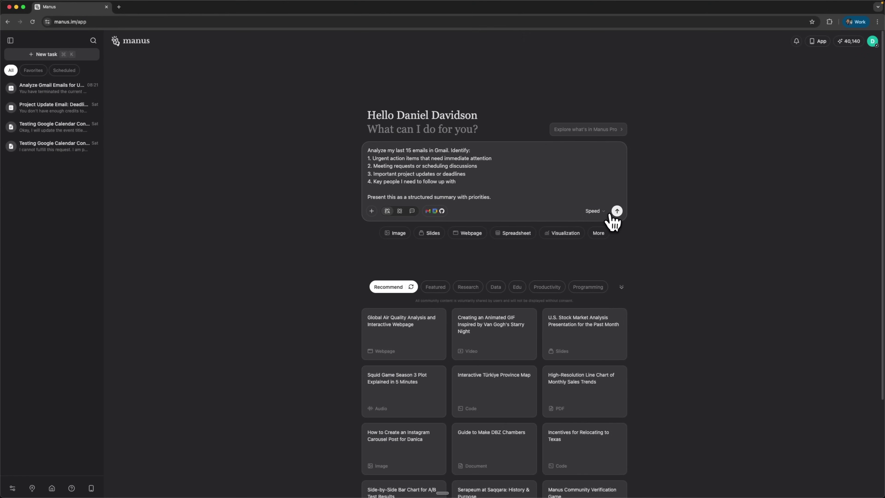
{"action": "left_click", "coordinate": [617, 210]}
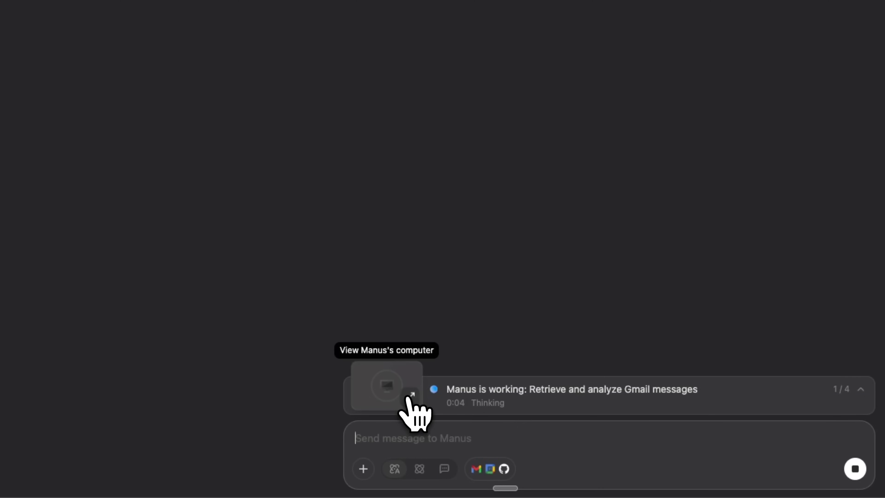
{"action": "left_click", "coordinate": [407, 399]}
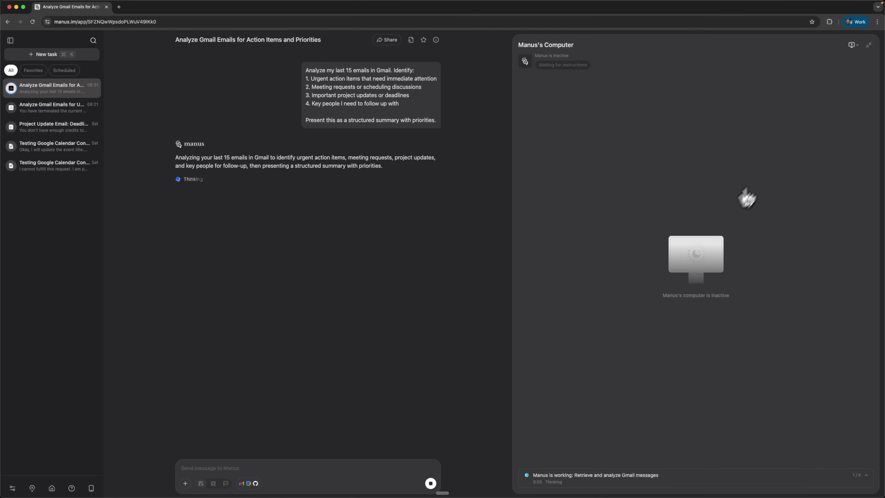
{"action": "left_click", "coordinate": [869, 45]}
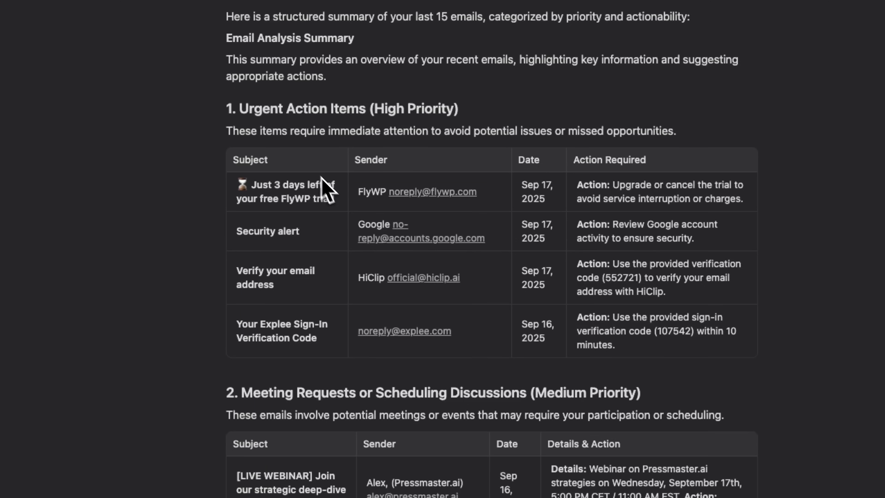
- Scroll through the email summary down to the General Information section and 'Task completed'
{"action": "scroll", "coordinate": [573, 266], "scroll_direction": "down", "scroll_amount": 10}
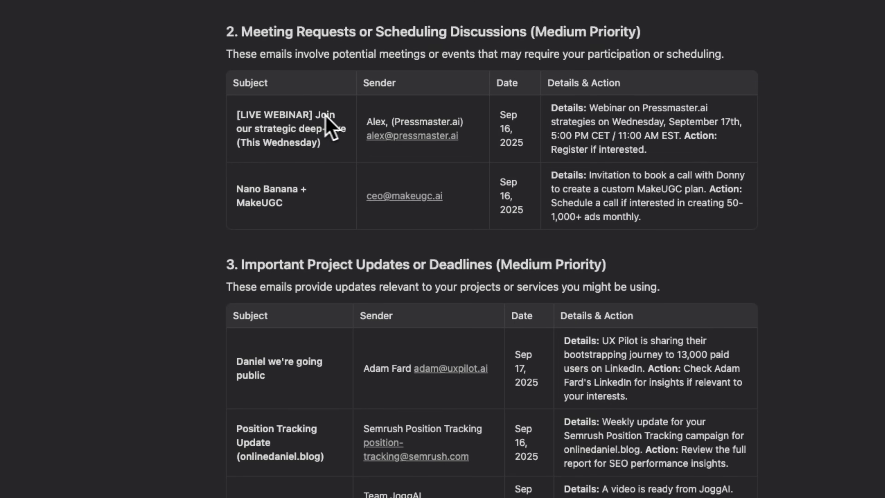
{"action": "scroll", "coordinate": [388, 116], "scroll_direction": "down", "scroll_amount": 2}
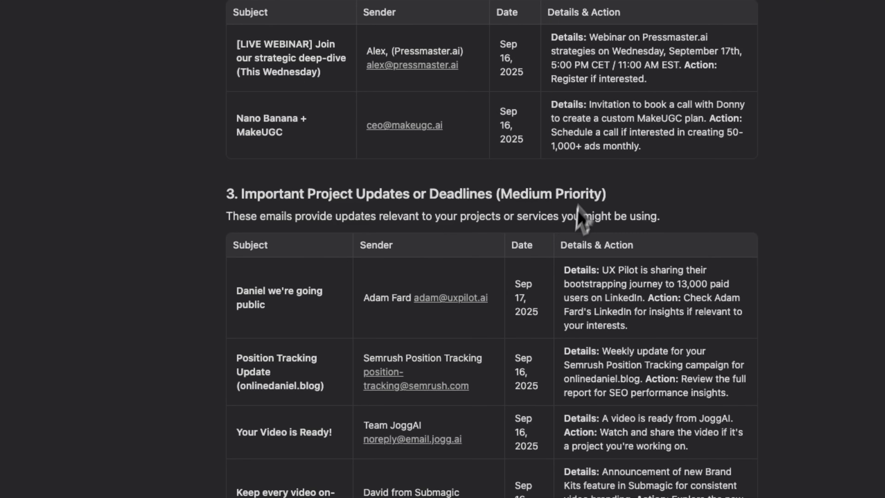
{"action": "scroll", "coordinate": [594, 330], "scroll_direction": "down", "scroll_amount": 4}
{"action": "scroll", "coordinate": [599, 331], "scroll_direction": "down", "scroll_amount": 8}
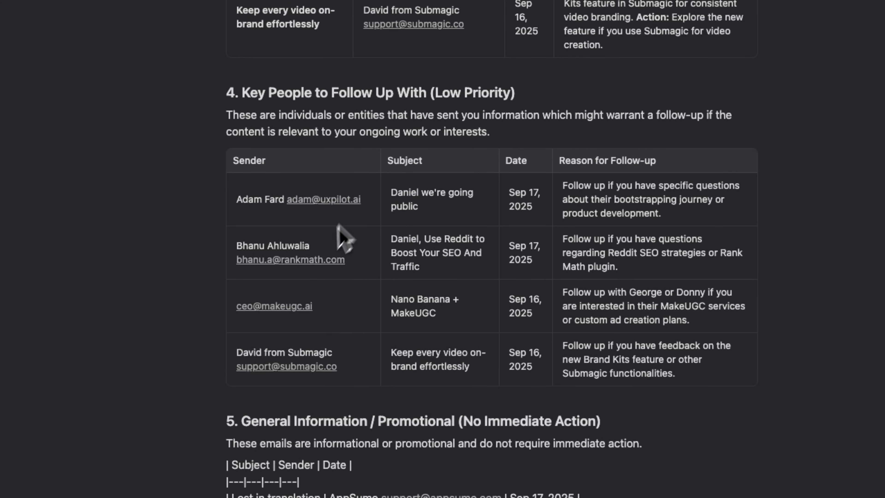
{"action": "scroll", "coordinate": [432, 237], "scroll_direction": "down", "scroll_amount": 4}
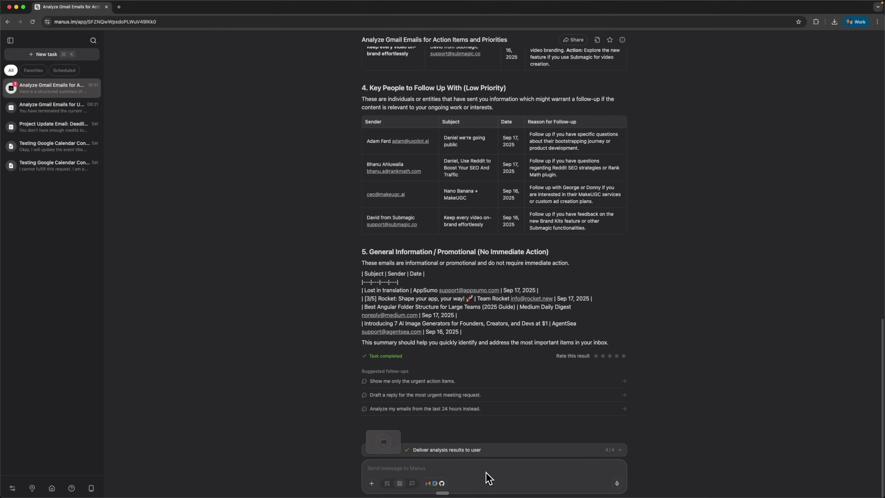
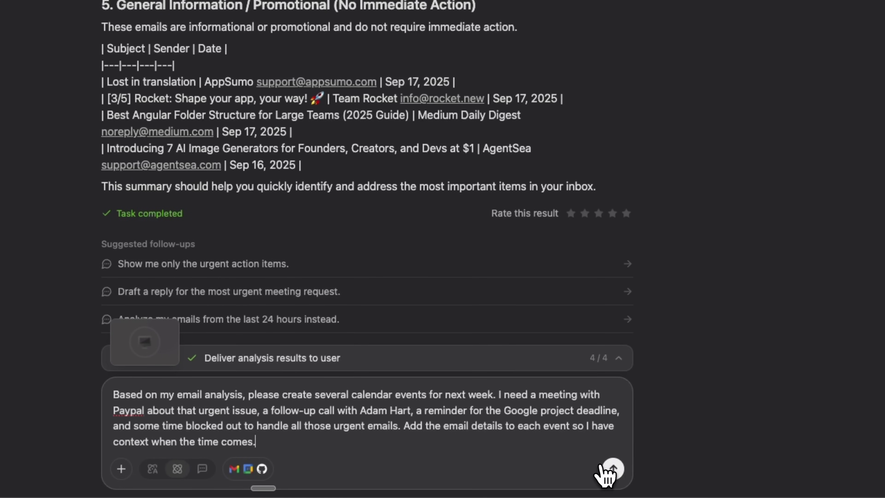
- Ask Manus to create next week's calendar events based on the email analysis
{"action": "left_click", "coordinate": [613, 469]}
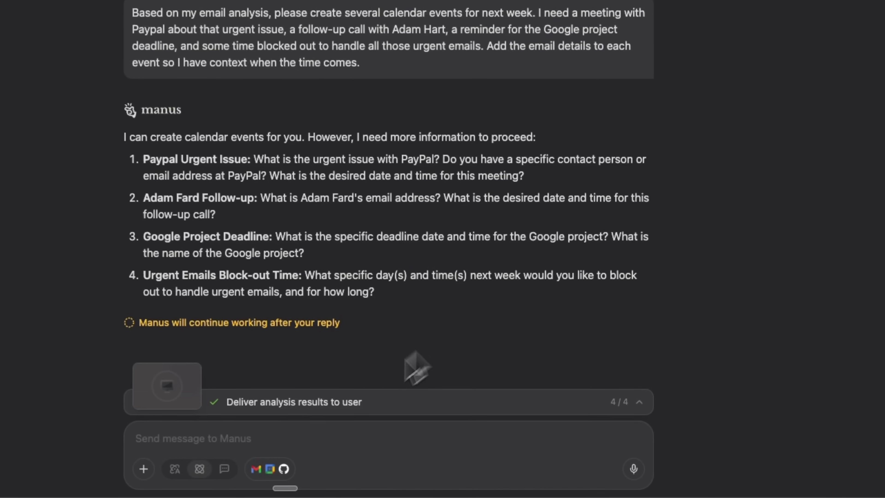
- Send Manus the dates, times and contacts for the four calendar events
{"action": "left_click", "coordinate": [292, 436]}
{"action": "key", "text": "super+v"}
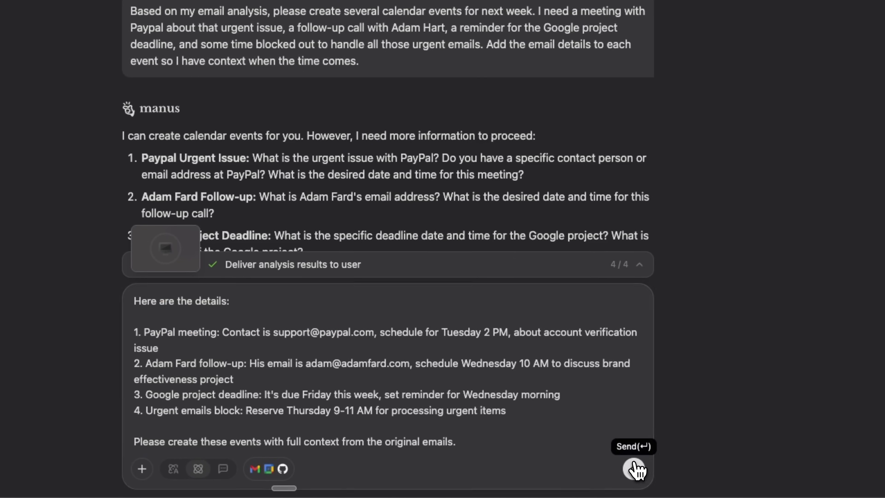
{"action": "left_click", "coordinate": [633, 468]}
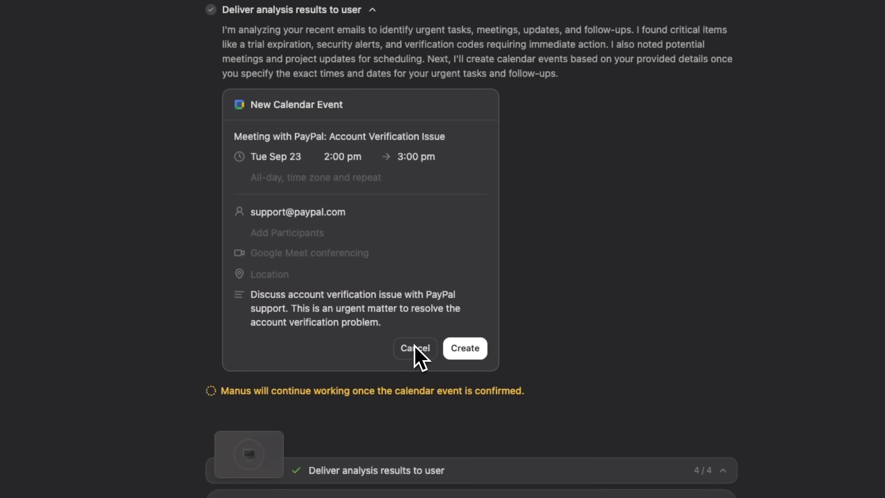
- Inspect the PayPal event card's description and participant fields
{"action": "left_click", "coordinate": [444, 319]}
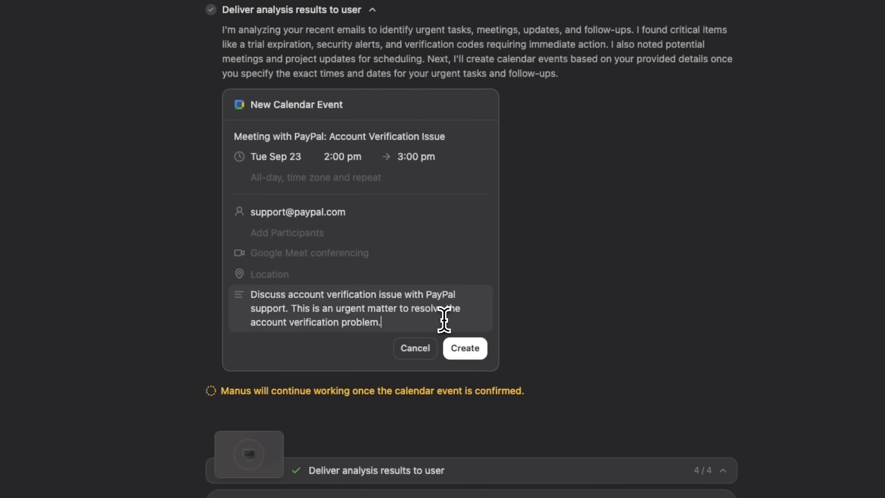
{"action": "left_click_drag", "start_coordinate": [416, 317], "coordinate": [229, 292]}
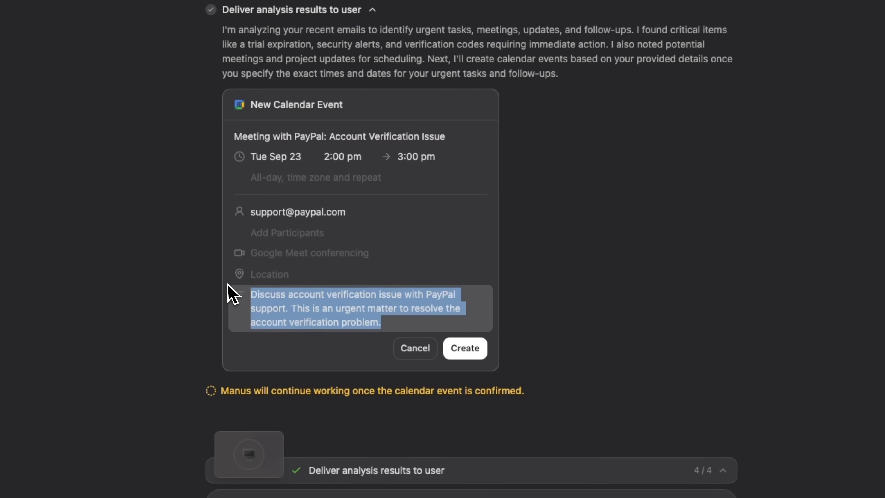
{"action": "left_click", "coordinate": [387, 308]}
{"action": "left_click_drag", "start_coordinate": [351, 213], "coordinate": [231, 212]}
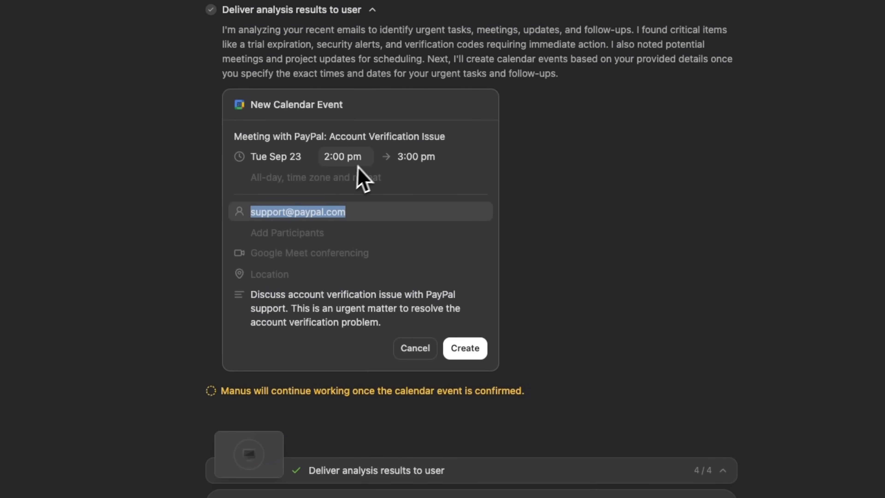
- Create the PayPal meeting, brand follow-up, Google deadline reminder and urgent-email block events
{"action": "left_click", "coordinate": [465, 350]}
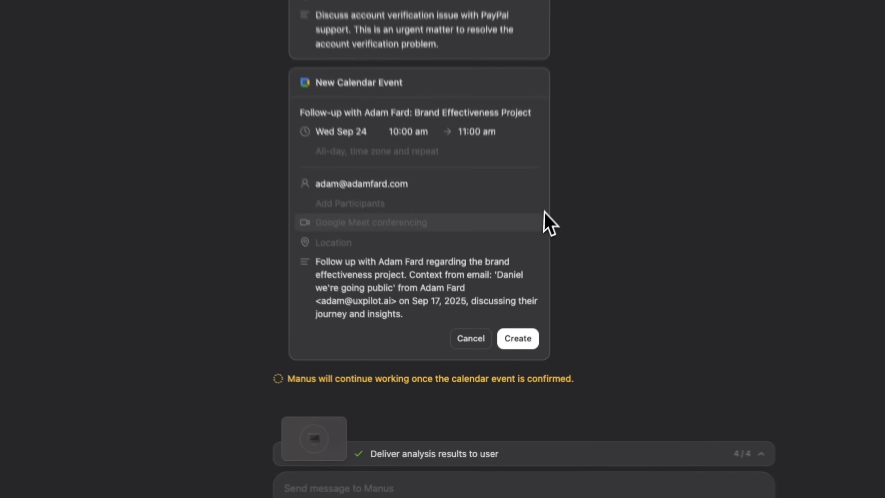
{"action": "left_click", "coordinate": [522, 332]}
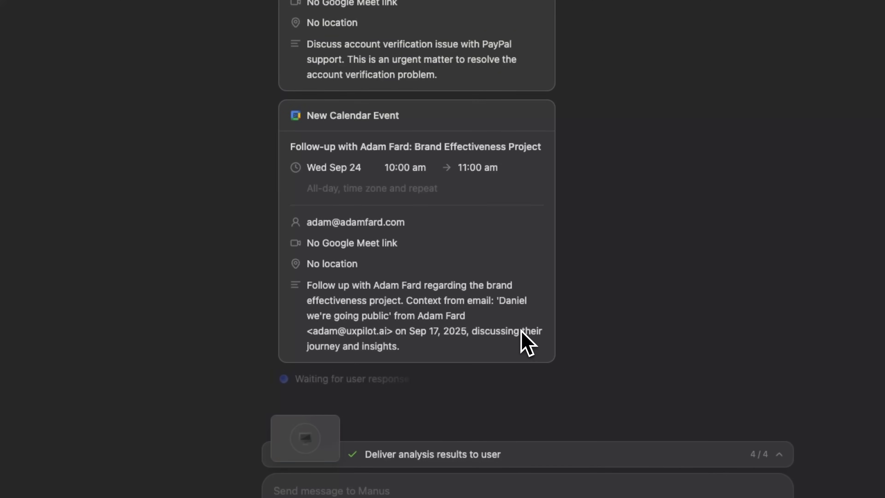
{"action": "left_click", "coordinate": [521, 331]}
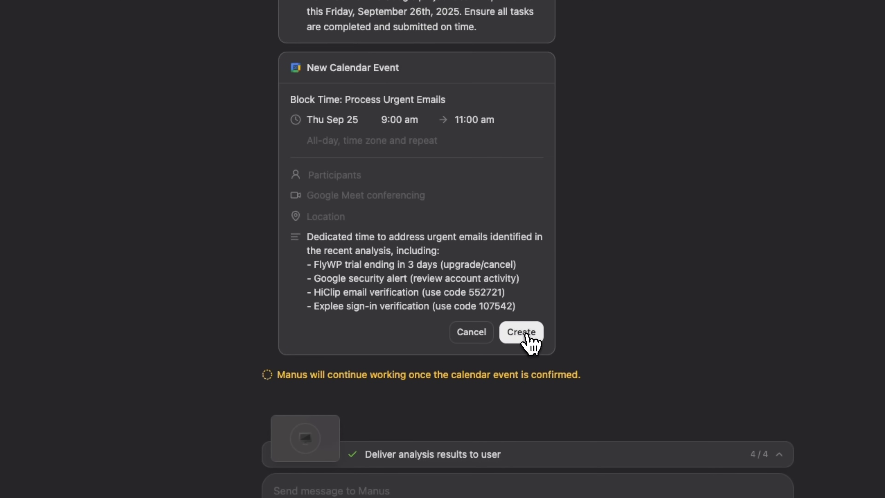
{"action": "left_click", "coordinate": [521, 332]}
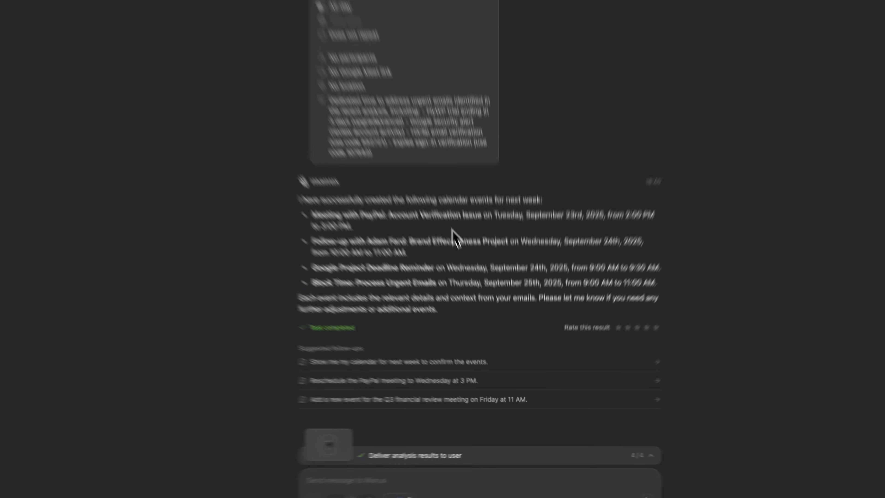
- Ask Manus to rank the three most business-critical events of the next 7 days, with reasoning
{"action": "left_click", "coordinate": [456, 467]}
{"action": "type", "text": "Now analyze all my upcoming calendar events for the next 7 days and tell me which 3 are most critical for my business. Consider revenue impact, stakeholder importance, project deadlines, and long-term strategic value. Explain your reasoning for each priority."}
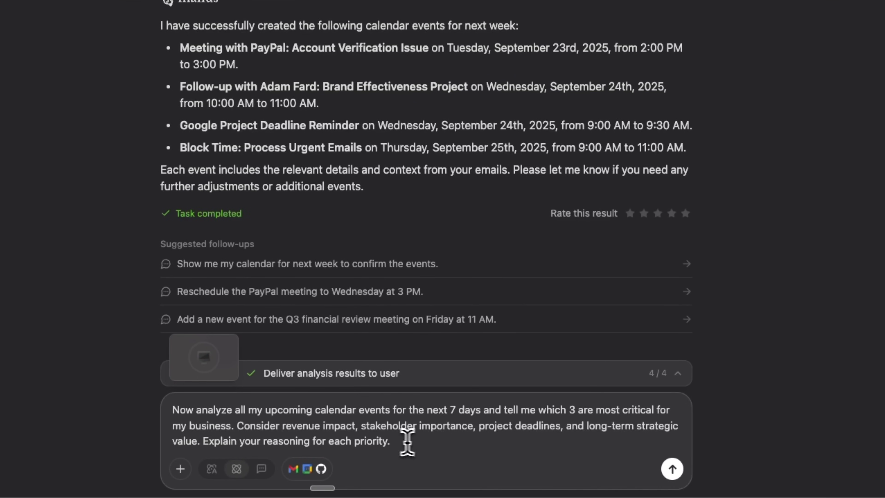
{"action": "key", "text": "Return"}
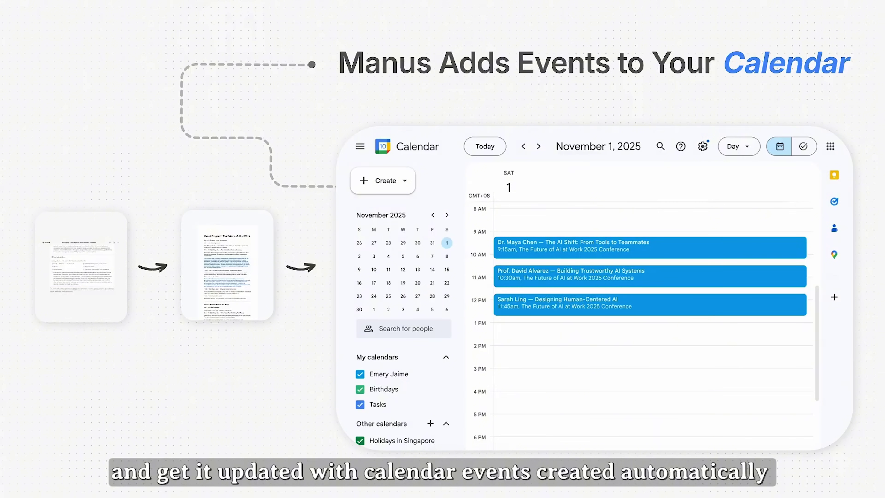
{"action": "left_click", "coordinate": [735, 256]}
{"action": "left_click", "coordinate": [776, 286]}
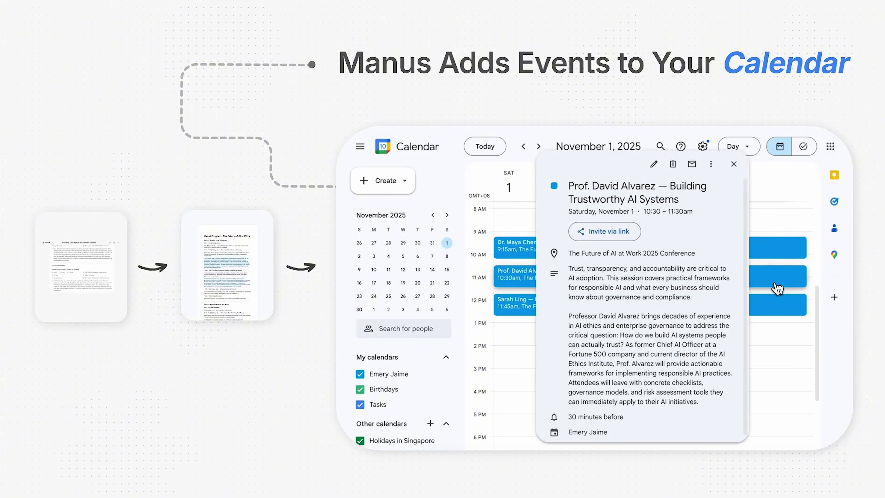
{"action": "key", "text": "Escape"}
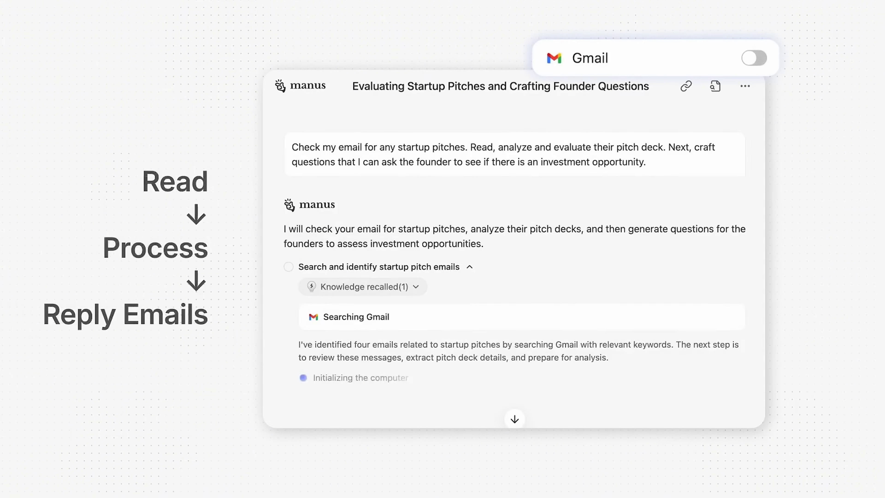